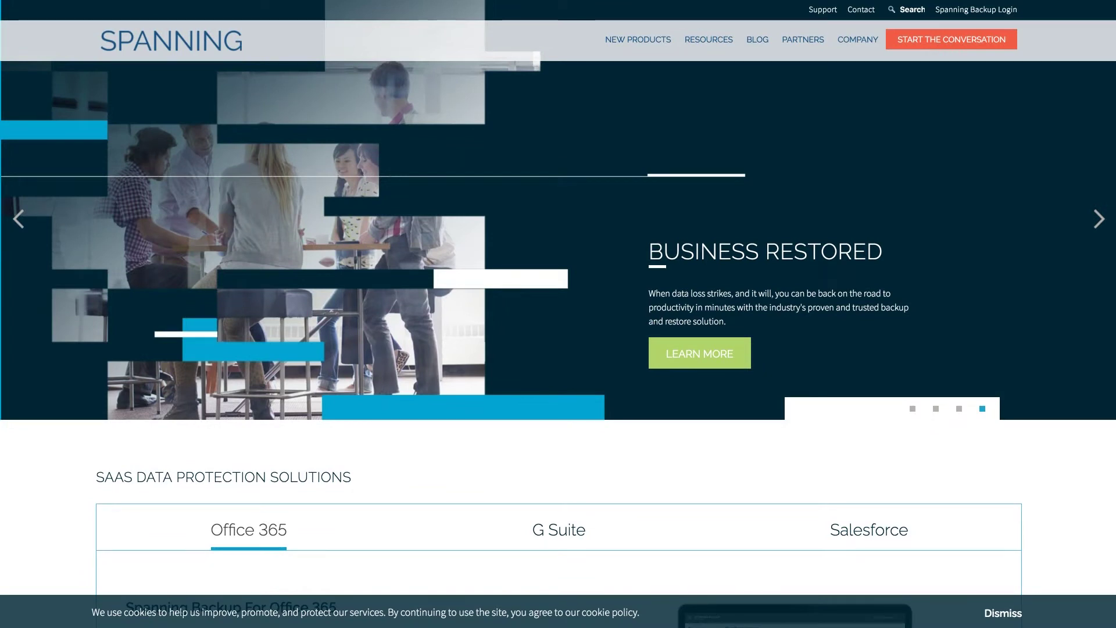
Start the free trial for 251-3000 users and enter the contact's name, e-mail and phone number
click(894, 47)
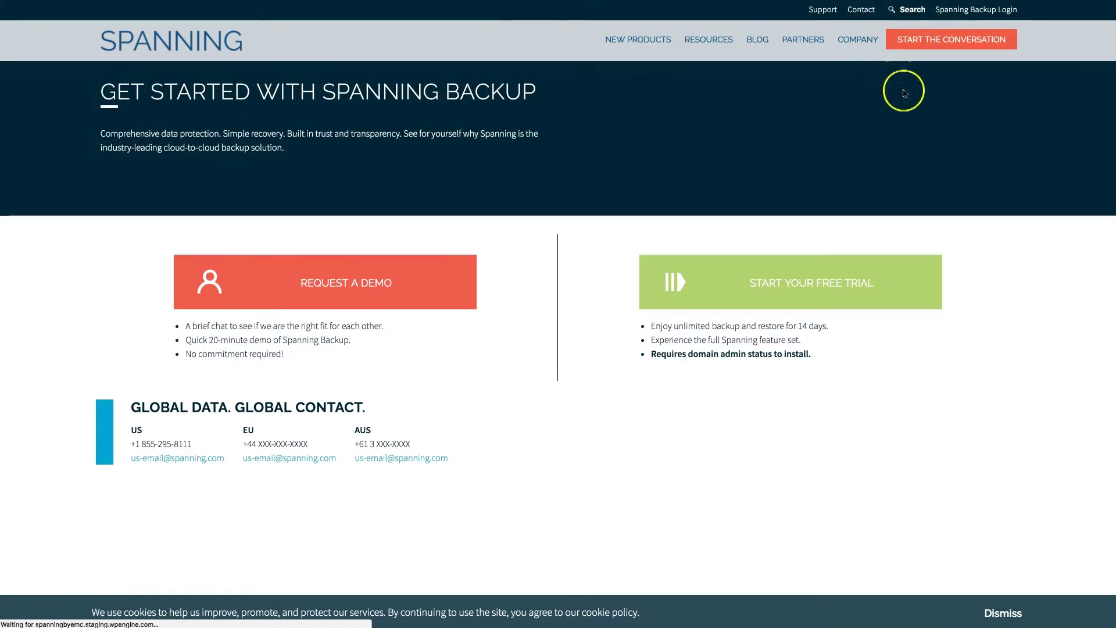
click(901, 285)
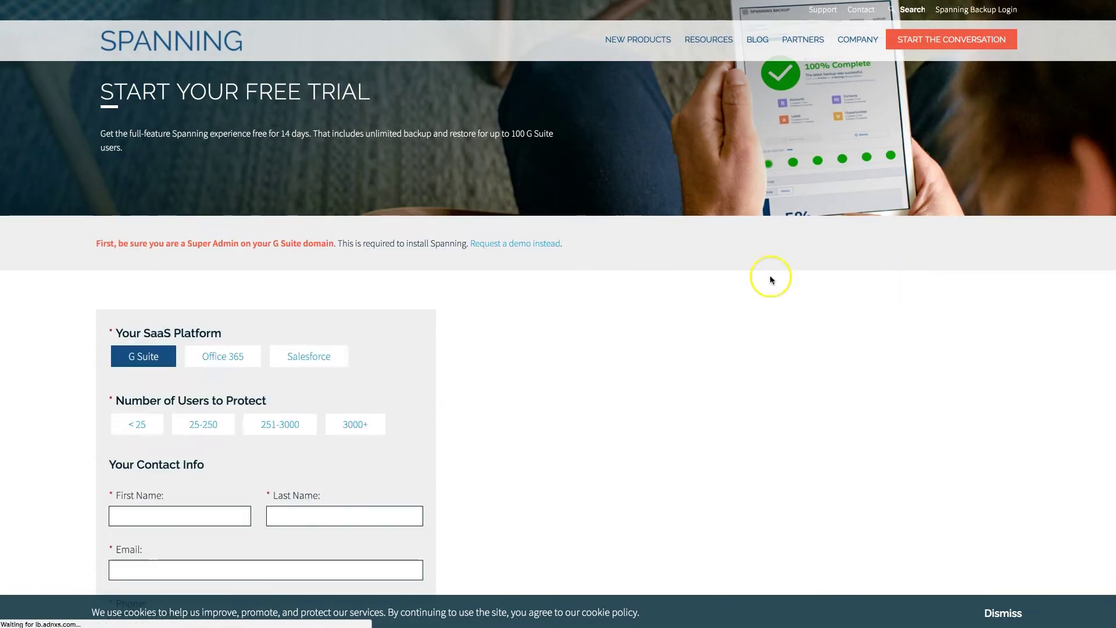
click(276, 424)
click(150, 518)
text(John)
key(Tab)
text(Smith)
key(Tab)
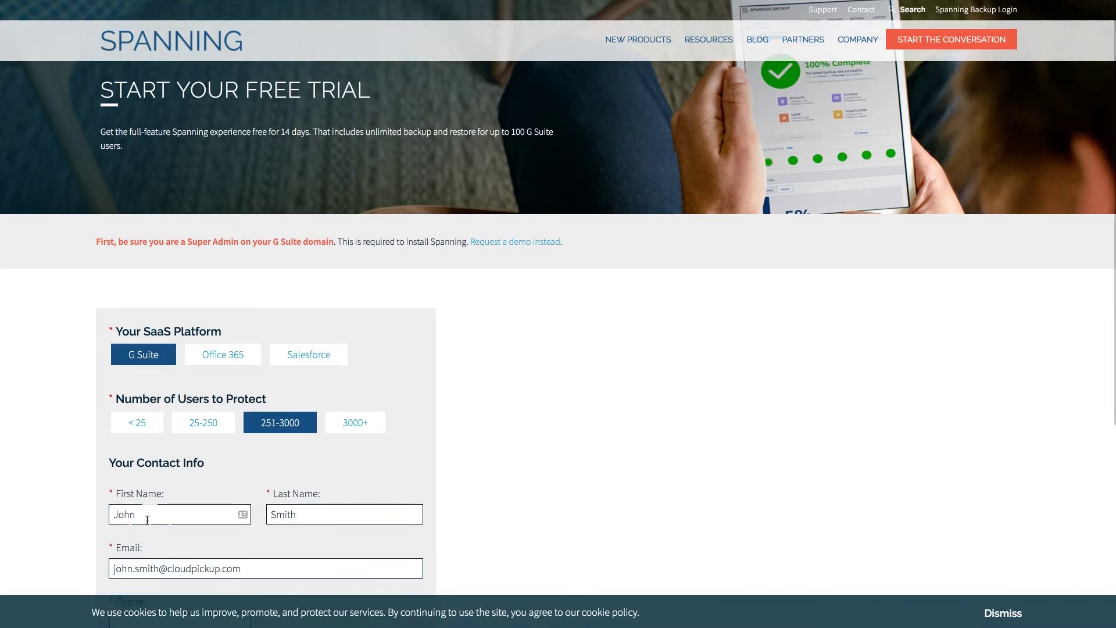
key(Tab)
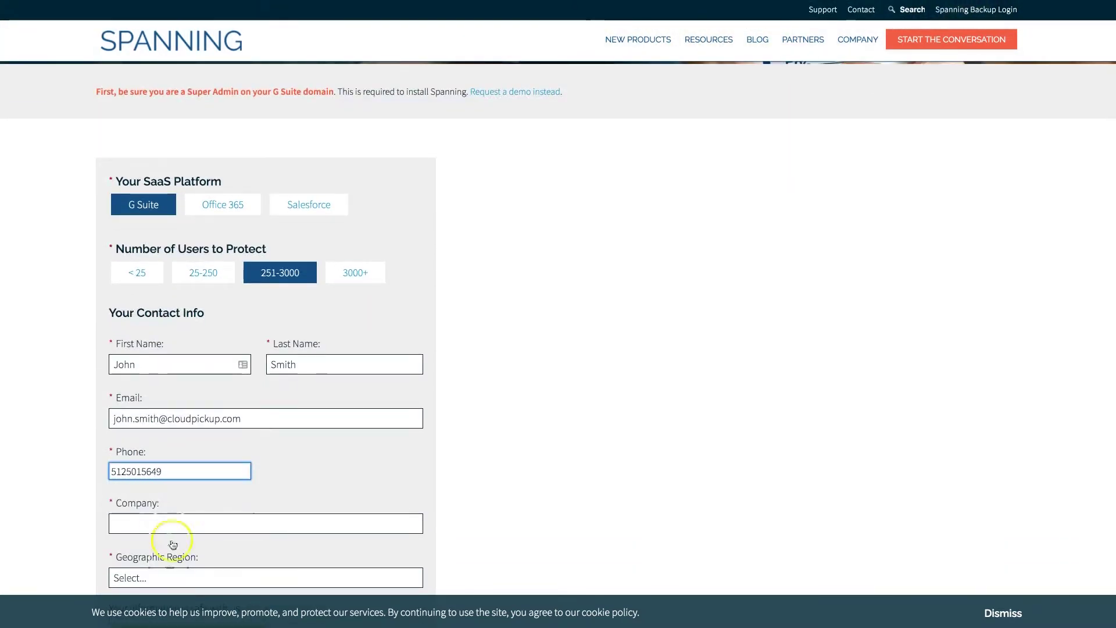
Enter company Cloud Pickup, choose the North America region, and submit the trial request
click(166, 523)
text(Cloud Pickup)
scroll(174, 495, down, 5)
click(186, 441)
click(189, 457)
click(202, 515)
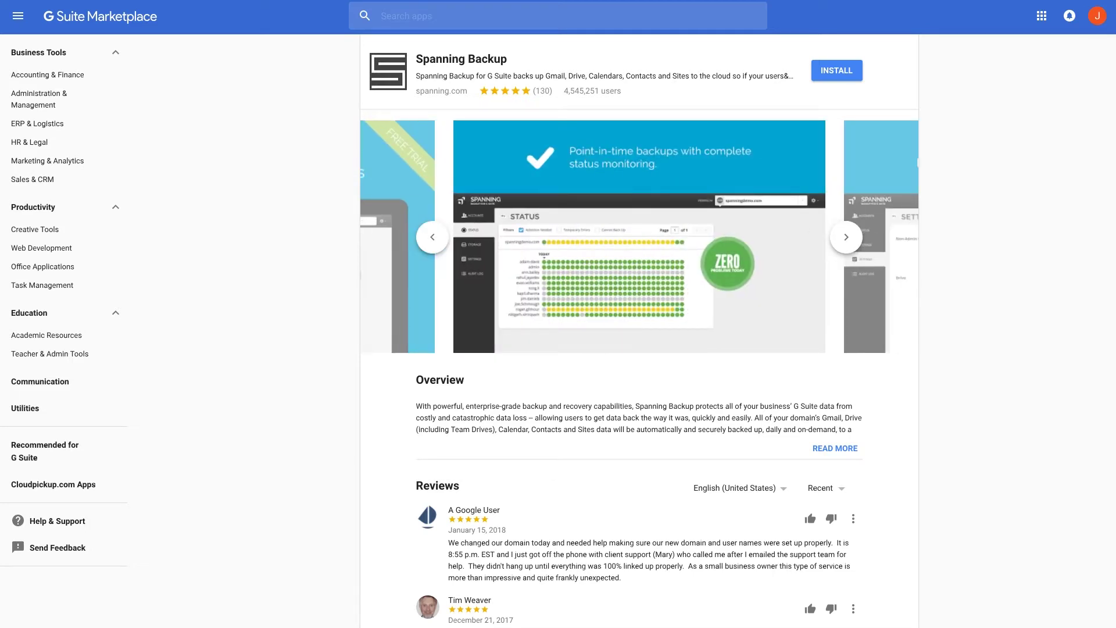
Install Spanning Backup domain-wide, accepting the terms of service and granting access for cloudpickup.com
click(832, 76)
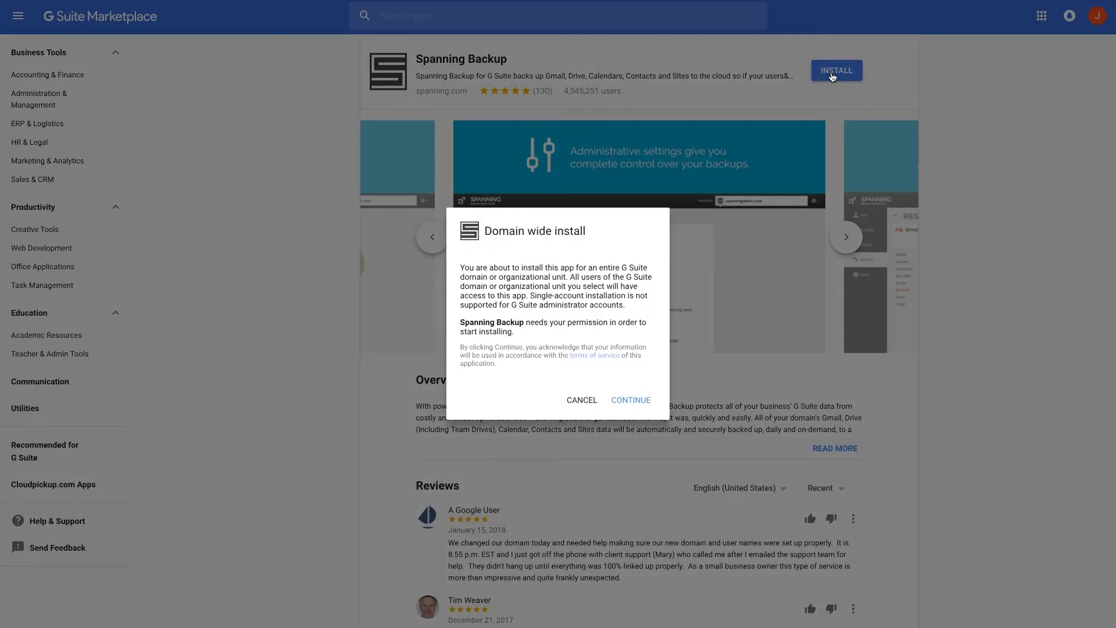
click(642, 401)
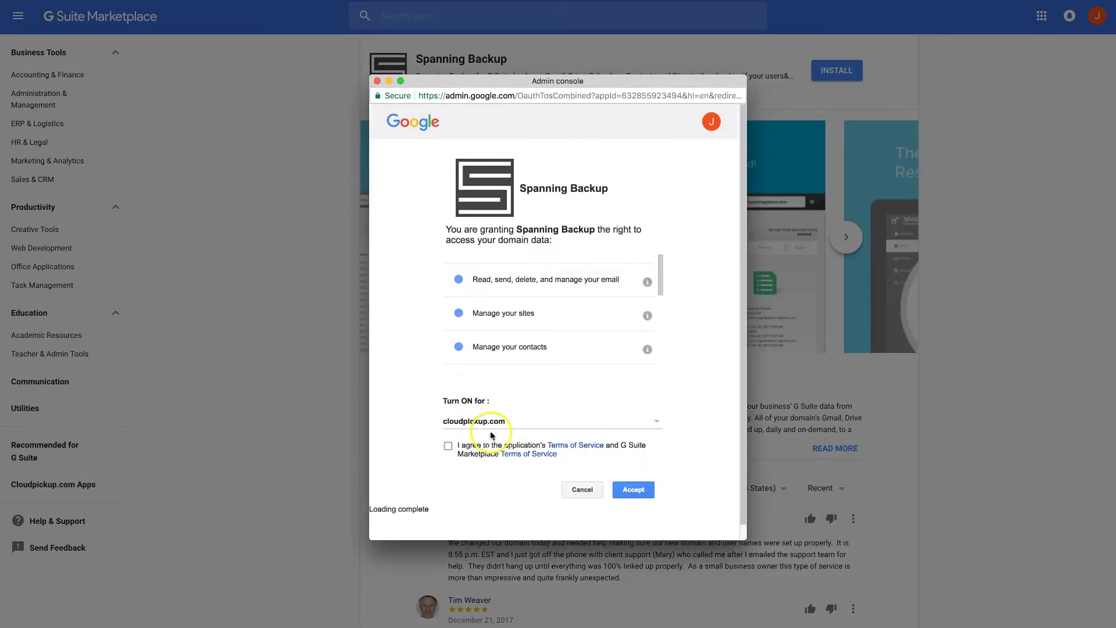
click(448, 447)
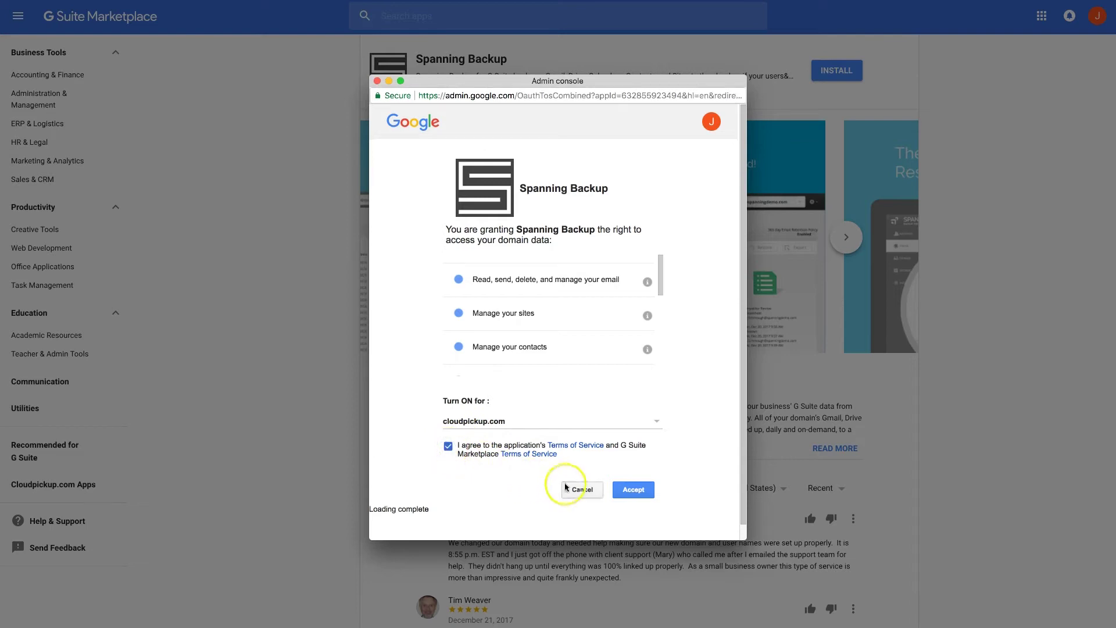
click(637, 492)
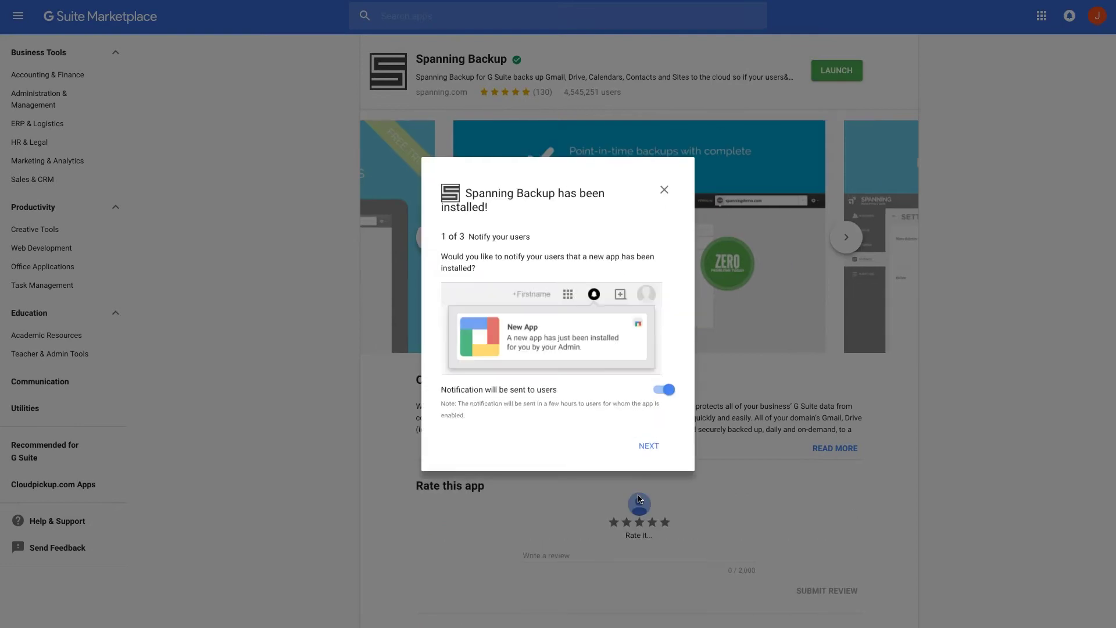
Step through the two post-install screens with user notification left on, then finish with DONE
click(650, 447)
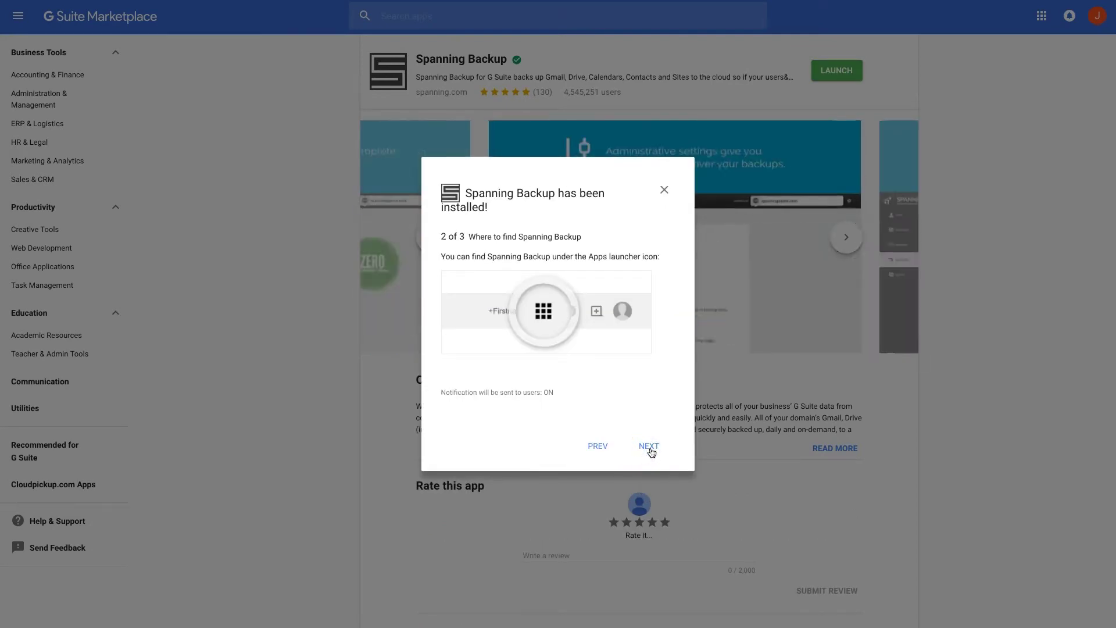
click(650, 449)
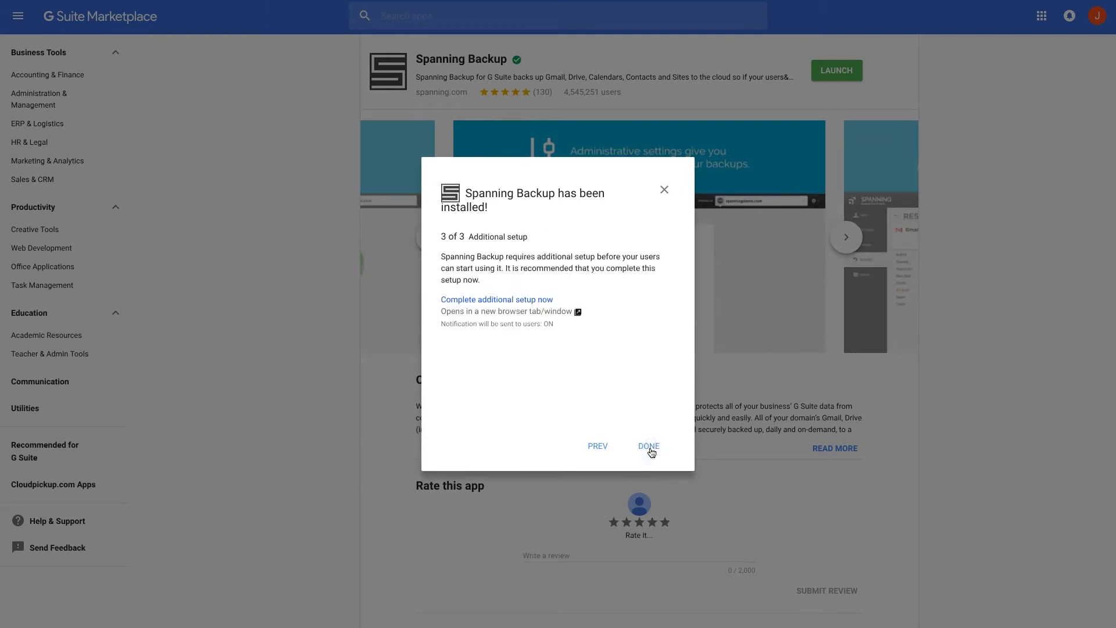
click(649, 448)
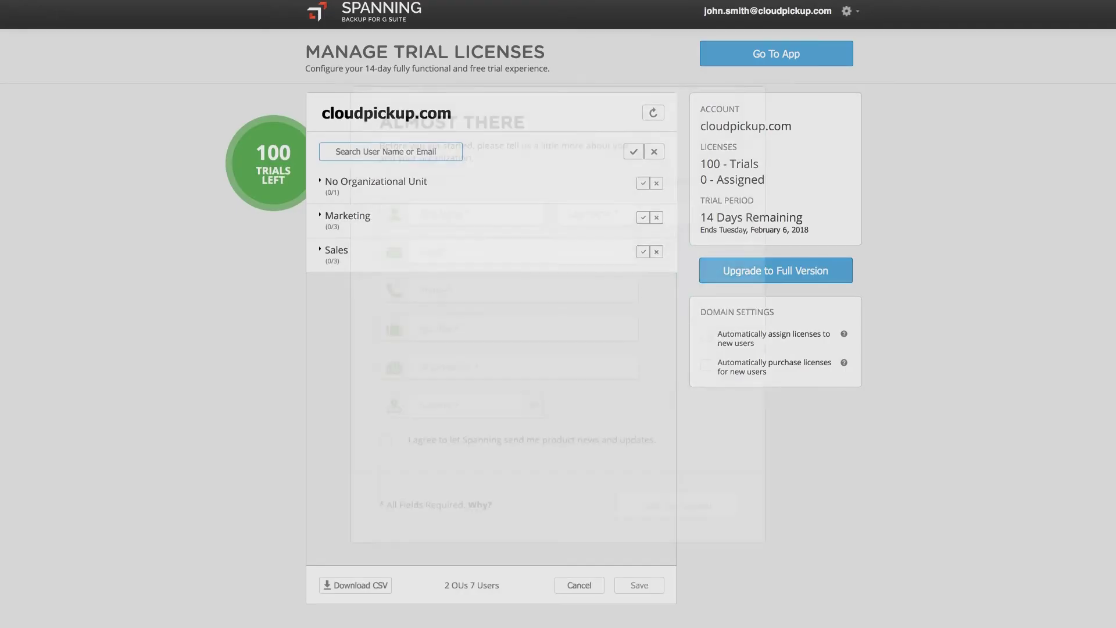
Fill in the profile with the contact's name, e-mail, phone, job title CEO and organization Cloud Pickup
click(437, 215)
text(John)
key(Tab)
text(Smith)
key(Tab)
key(Tab)
key(Tab)
text(CEO)
key(Tab)
text(Cloud Pickup)
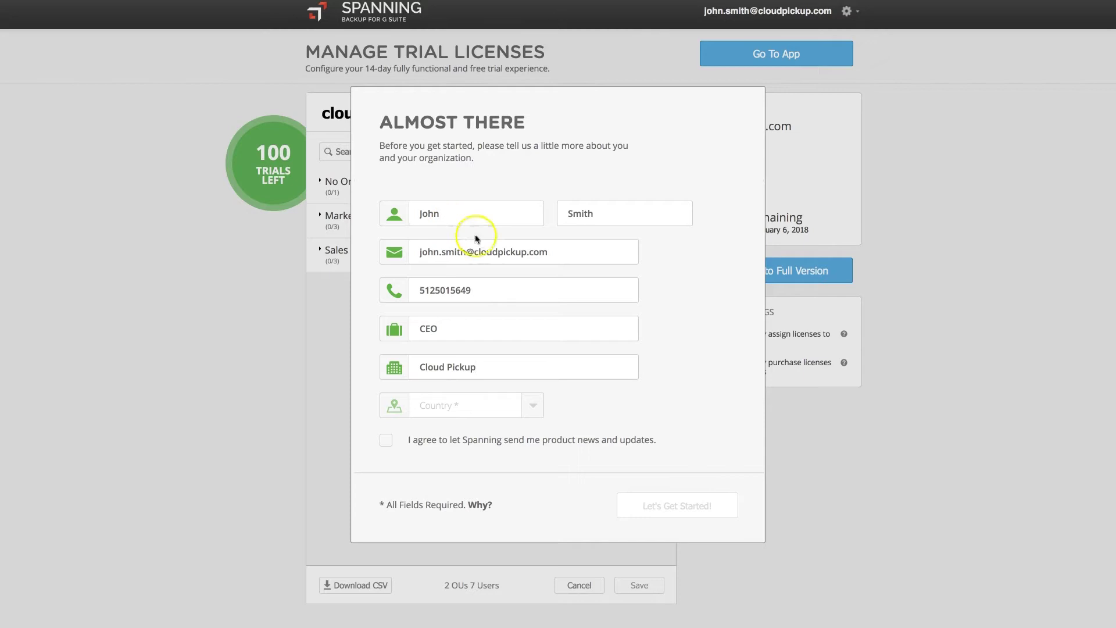
Set country United States and state TX, agree to product updates, and submit the profile
click(529, 407)
click(512, 430)
click(591, 411)
scroll(602, 436, down, 10)
click(605, 439)
click(430, 443)
click(702, 506)
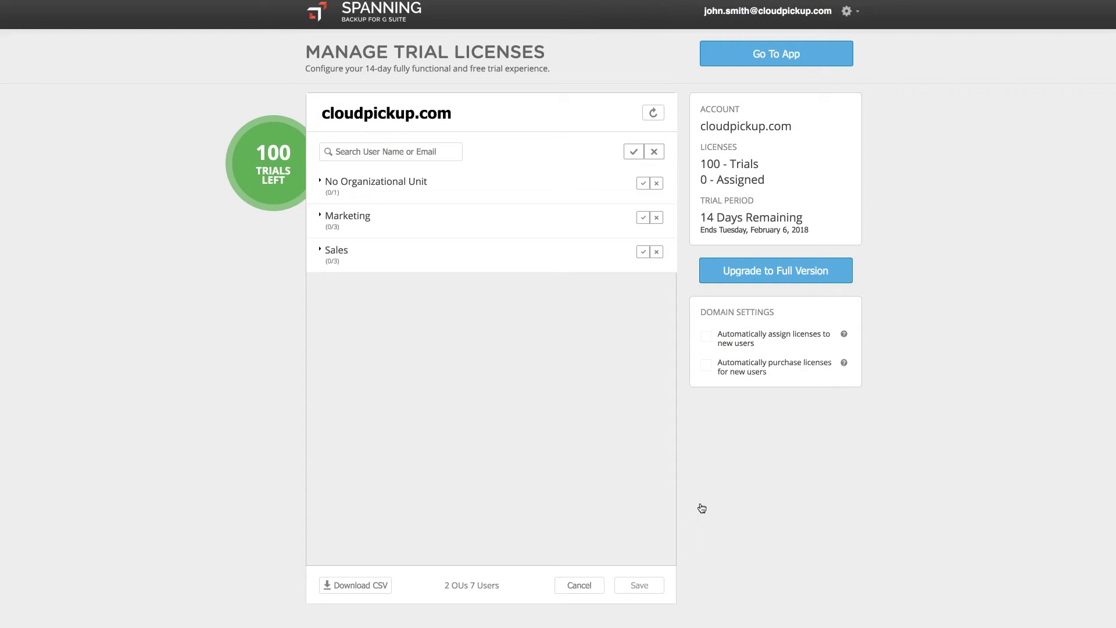
Turn on trial licenses for all seven users across Sales, Marketing and no-OU, save, and go to the app
click(386, 254)
click(393, 219)
click(388, 188)
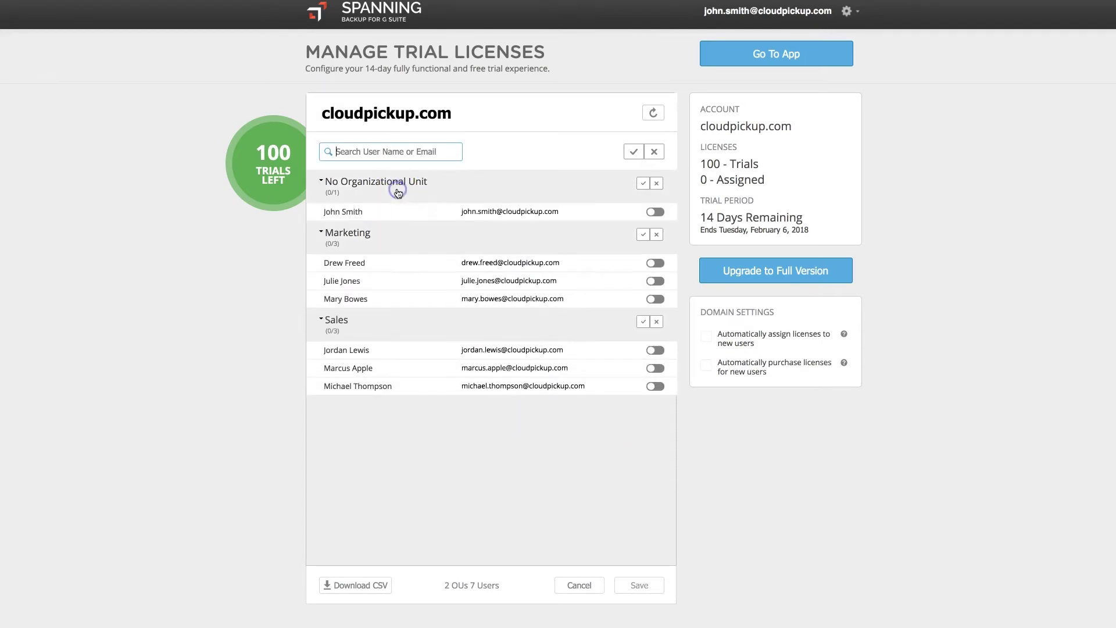
click(653, 387)
click(654, 368)
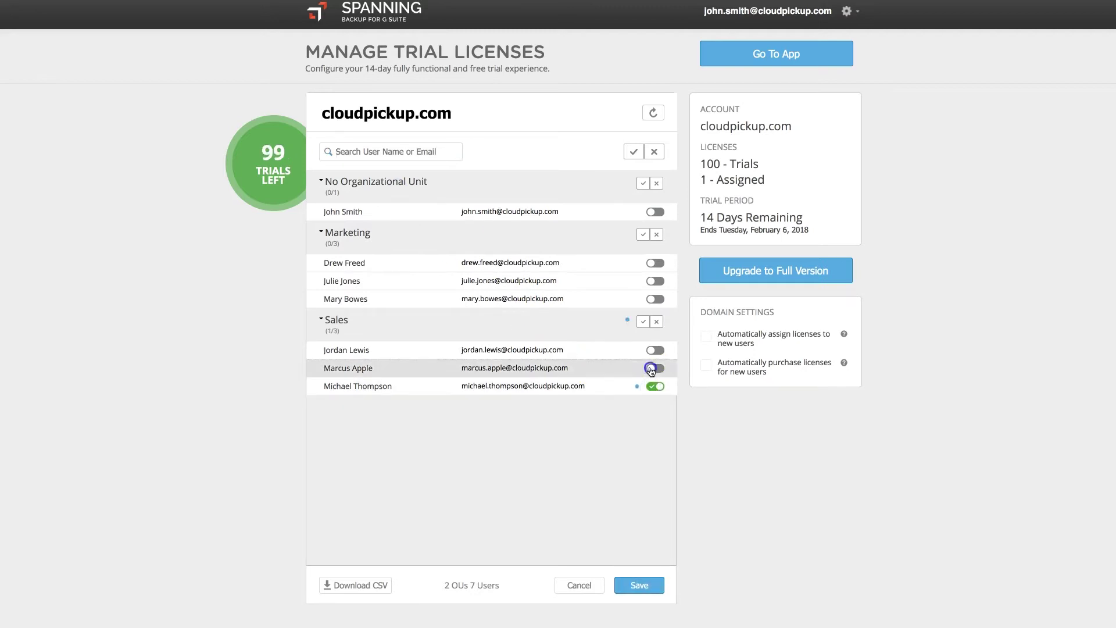
click(644, 324)
click(633, 154)
click(660, 594)
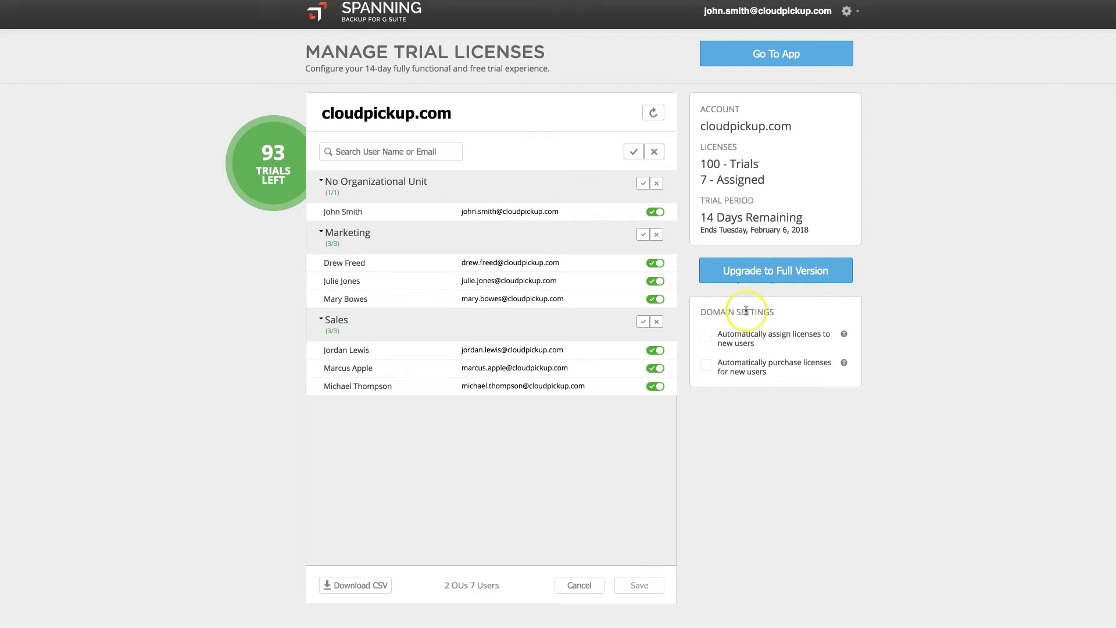
click(810, 68)
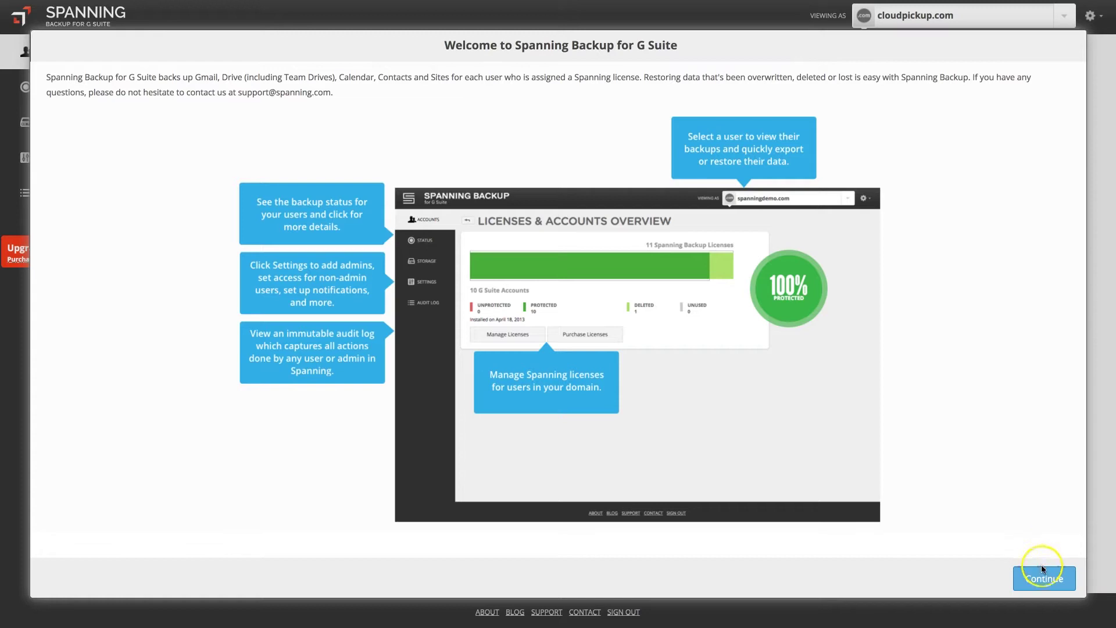
Continue past the Welcome to Spanning Backup dialog to the Licenses & Accounts Overview
click(1052, 580)
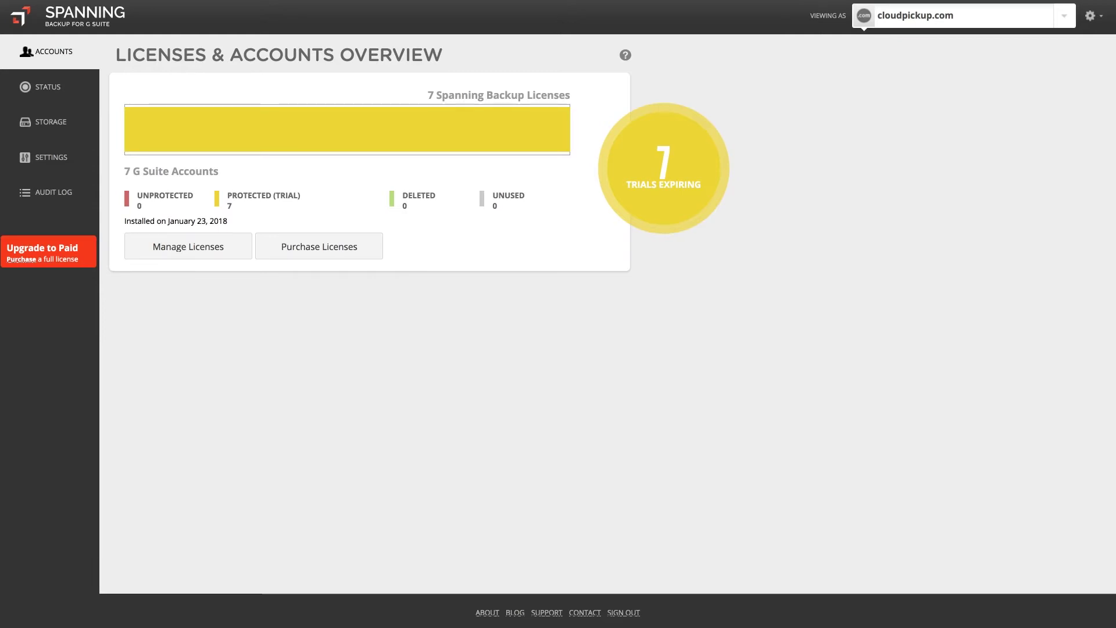
In Settings, enable shared Drive backup for new users by default and overwrite existing users with it
click(72, 159)
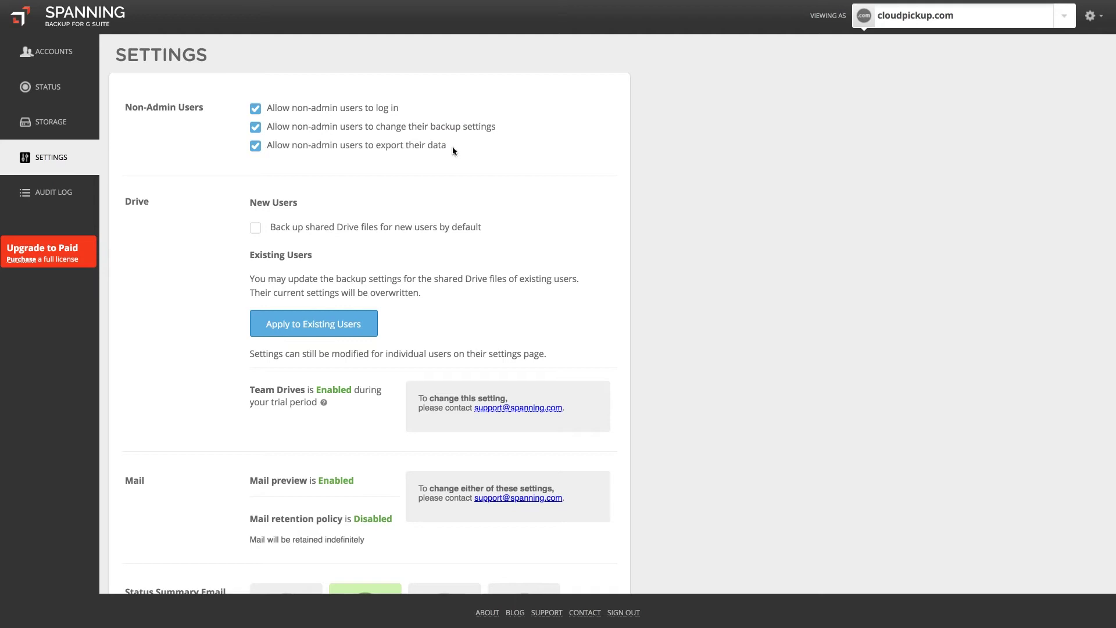
scroll(454, 151, down, 1)
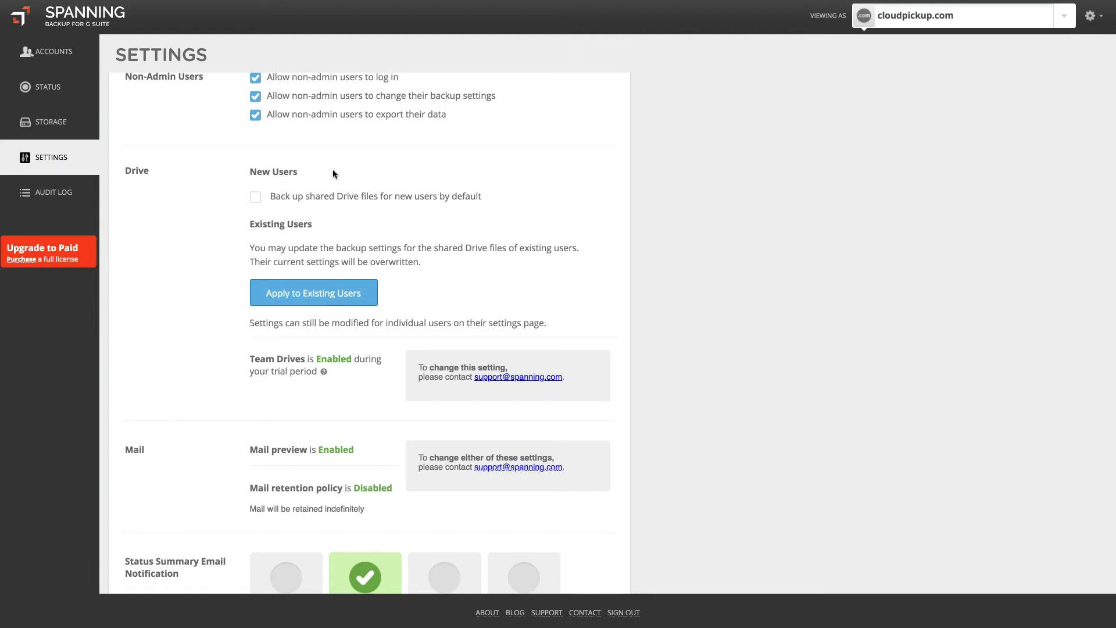
click(256, 200)
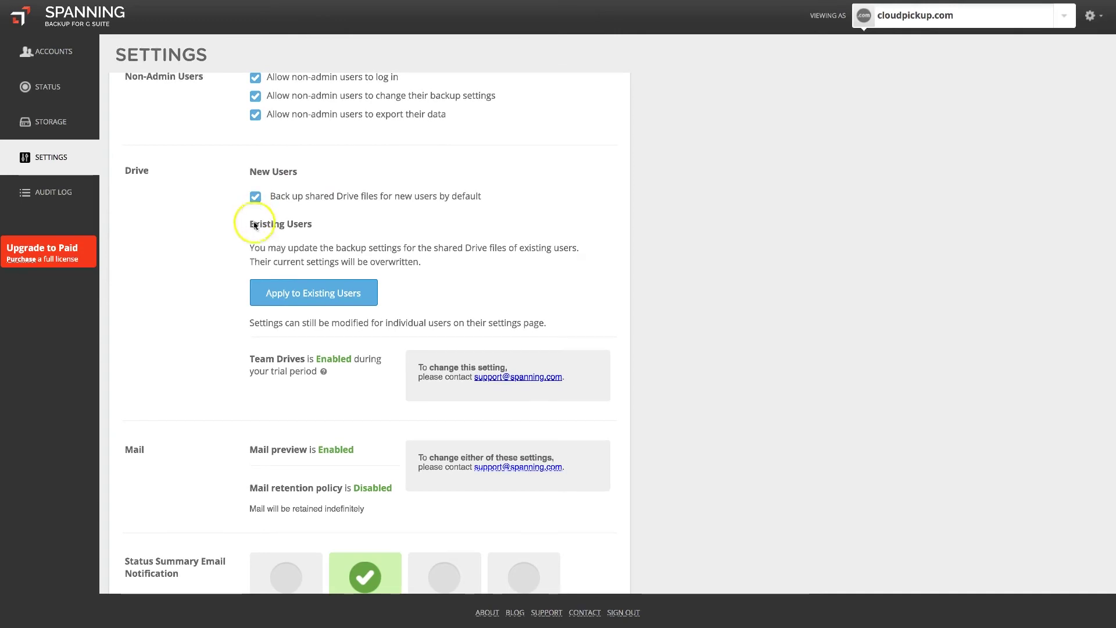
click(260, 295)
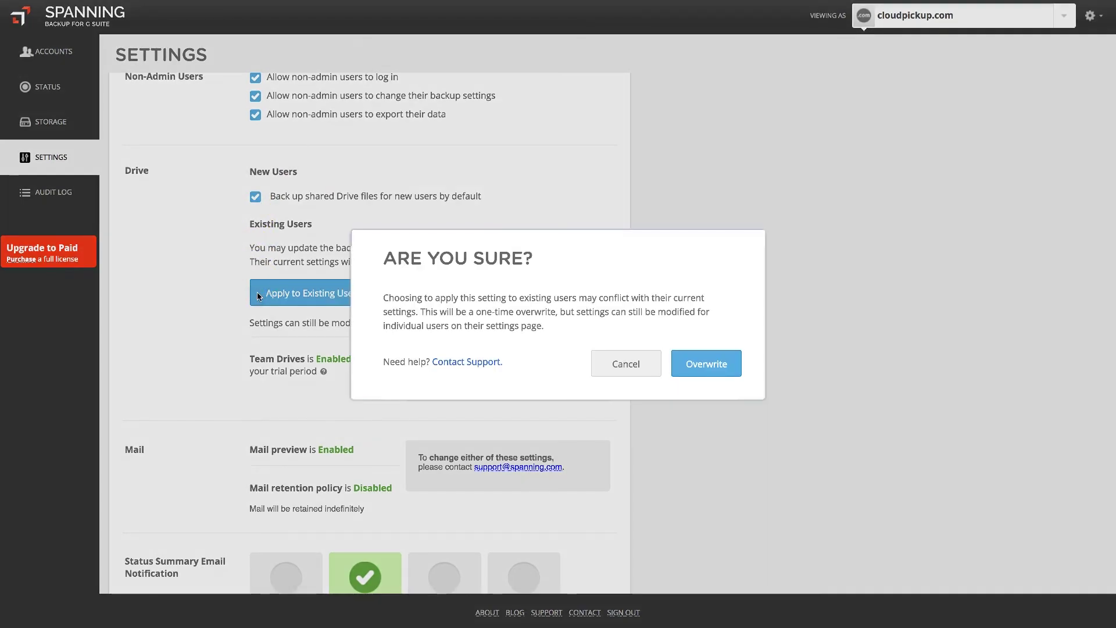
click(734, 369)
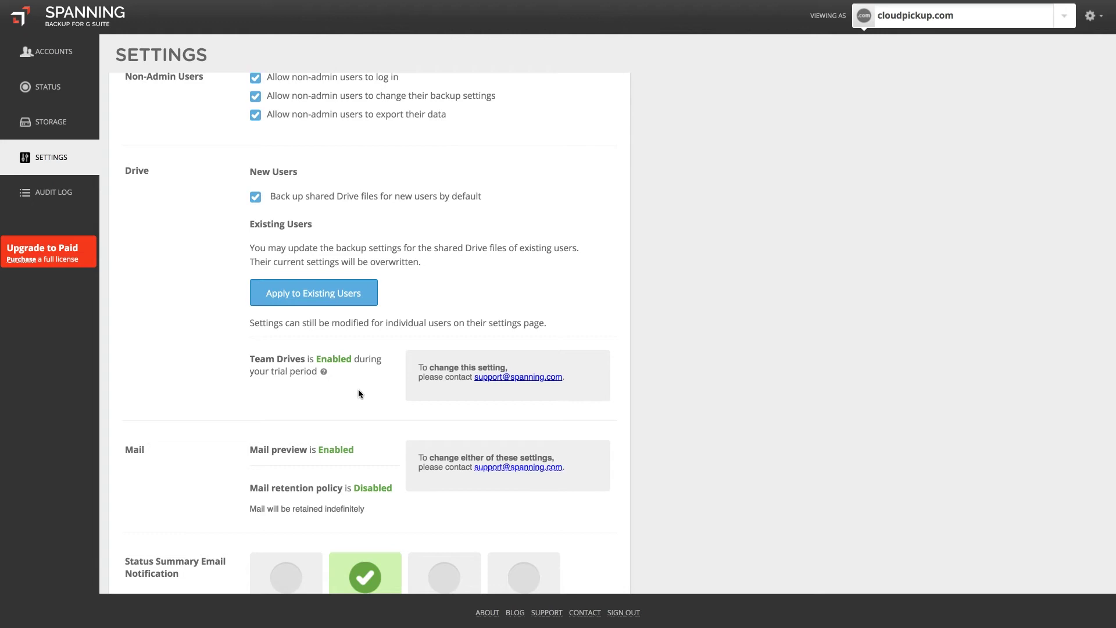
scroll(359, 394, down, 3)
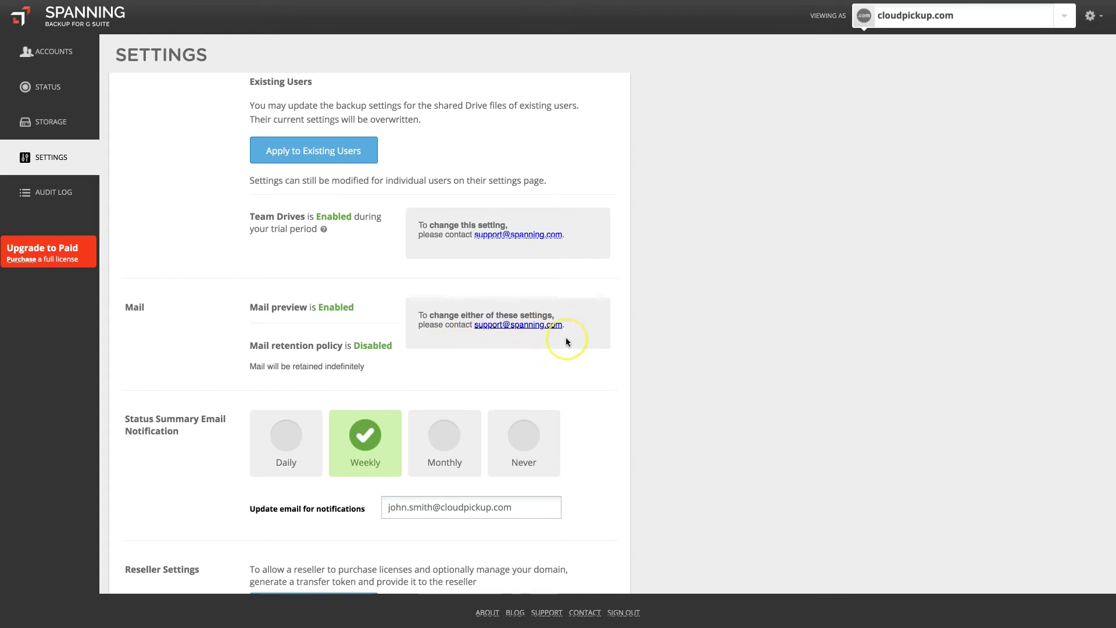
scroll(567, 342, down, 3)
scroll(566, 342, down, 3)
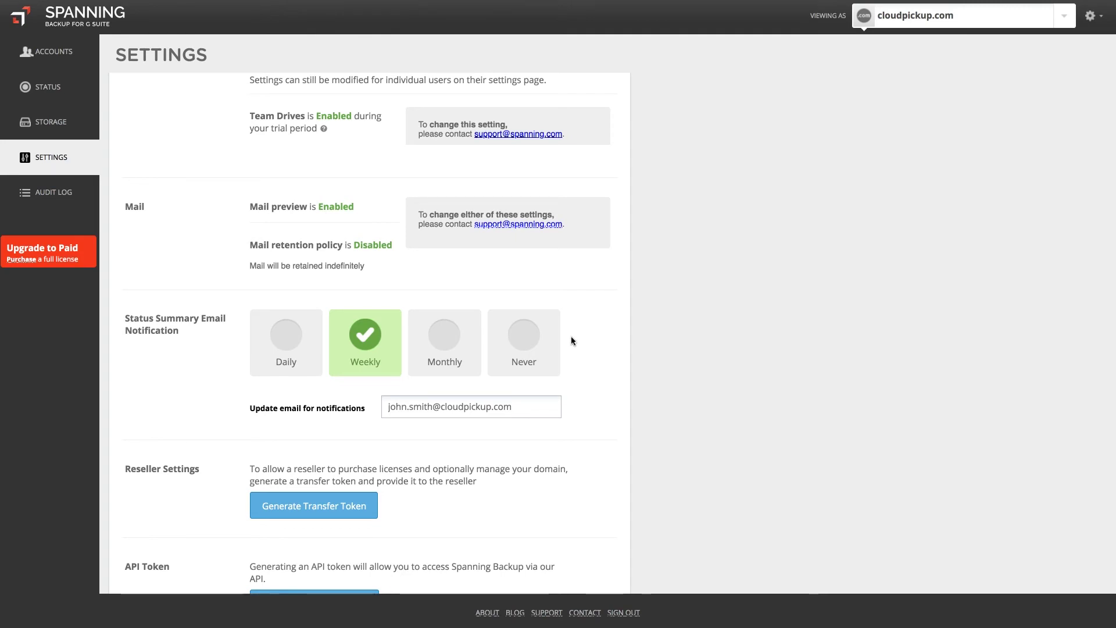
click(290, 347)
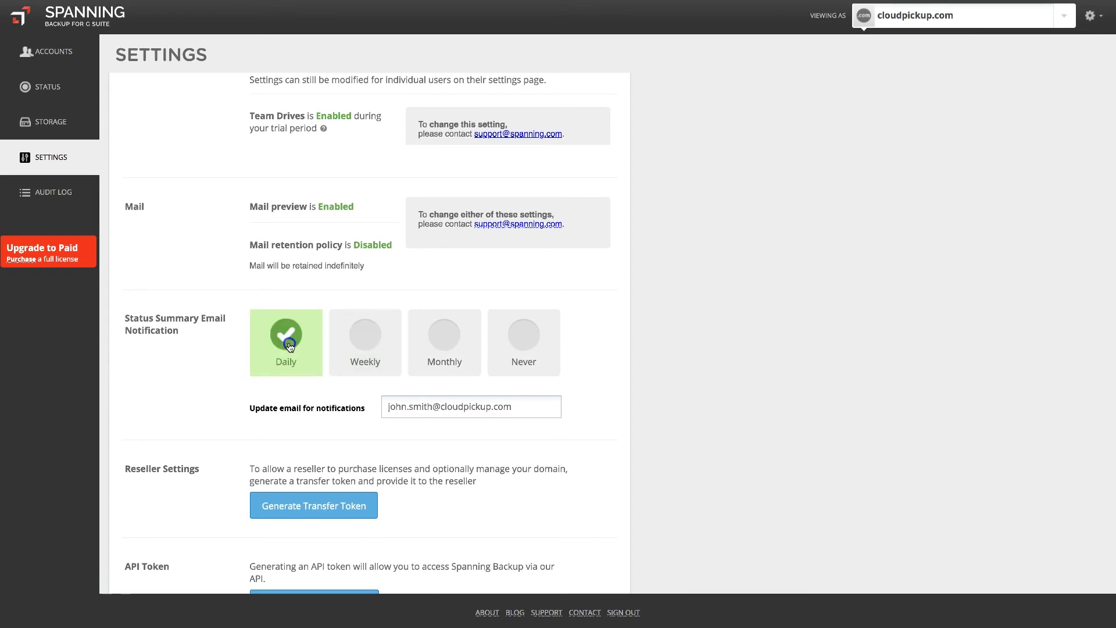
click(366, 343)
click(426, 343)
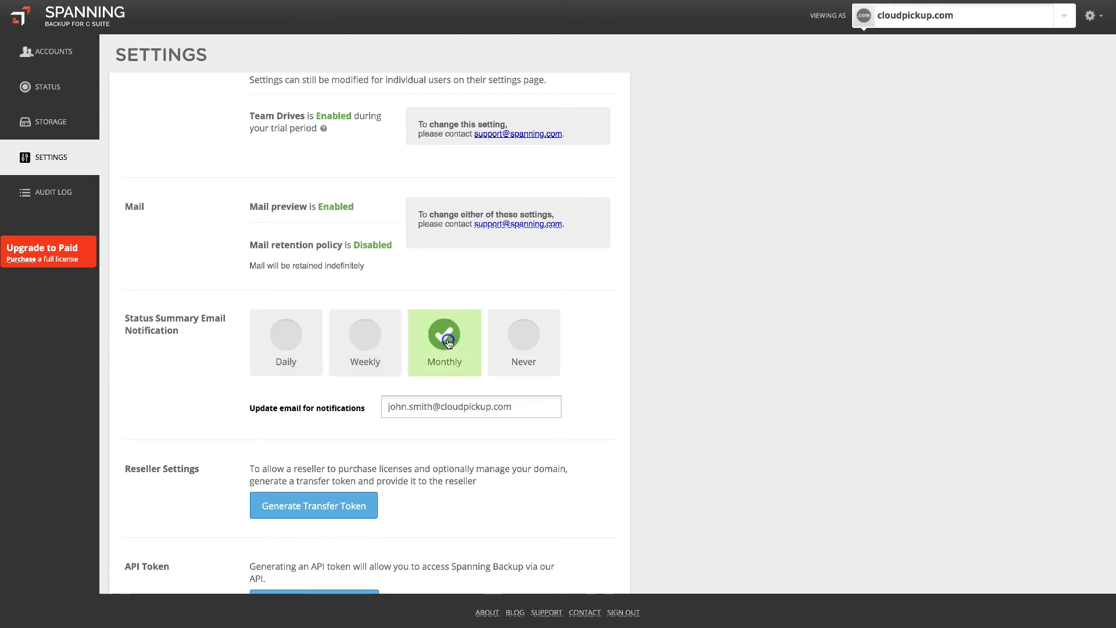
click(379, 347)
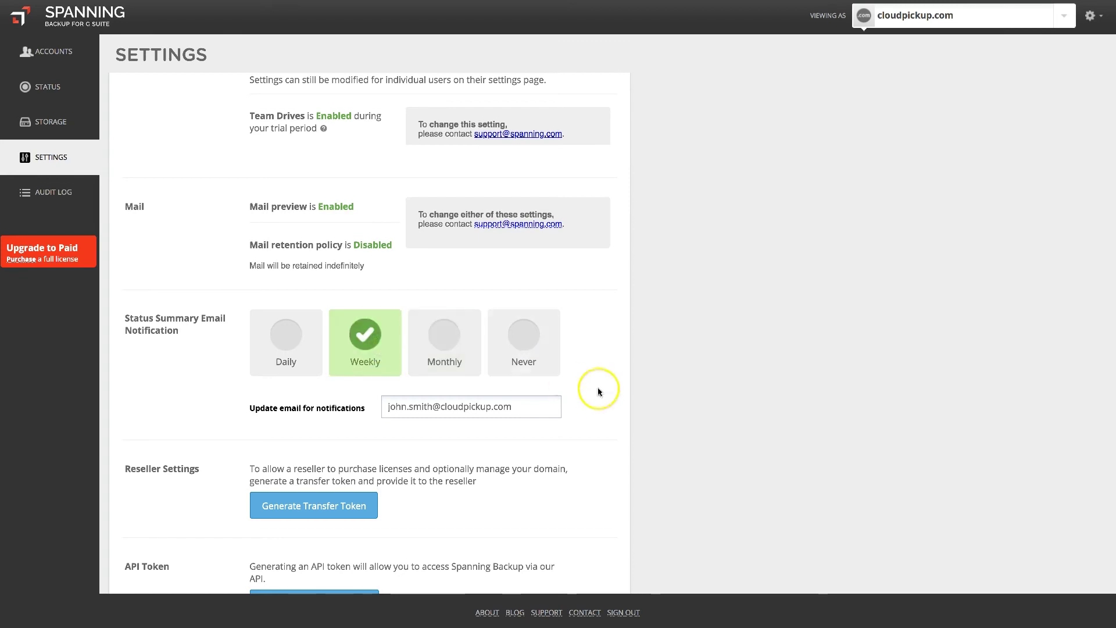
scroll(606, 388, down, 3)
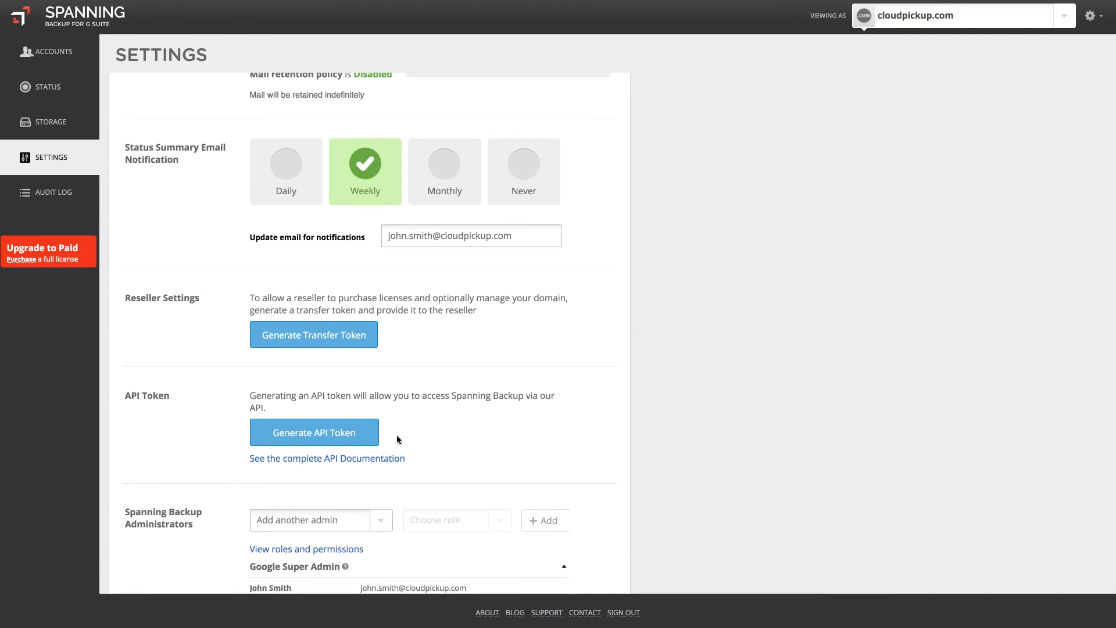
Give the first user in the Add another admin list the Help Desk Admin role, then view the Audit Log
scroll(397, 436, down, 5)
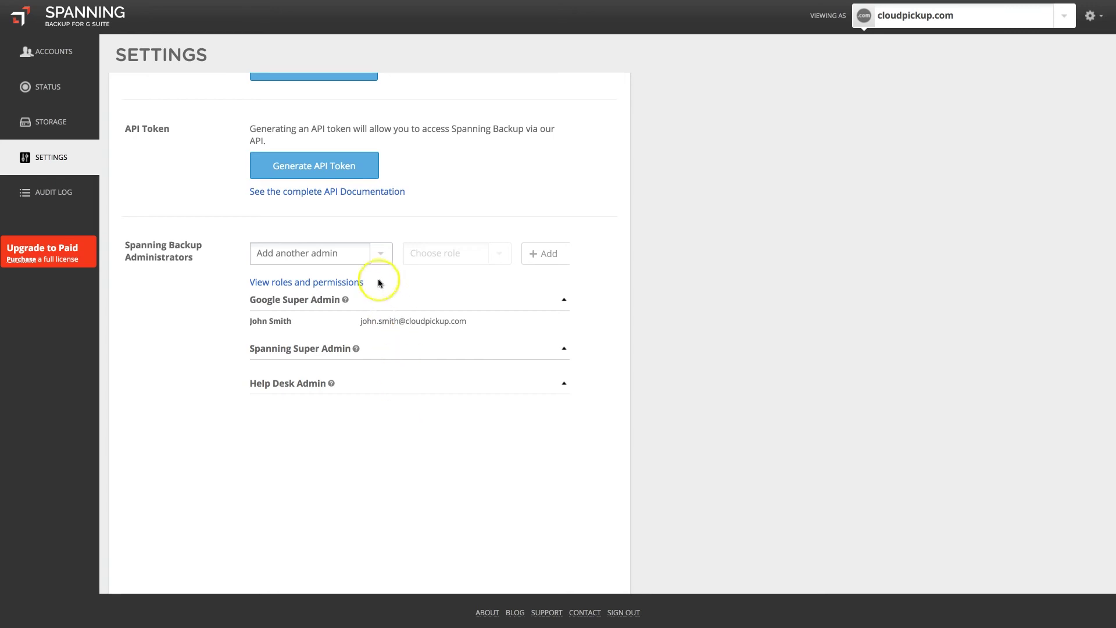
click(379, 258)
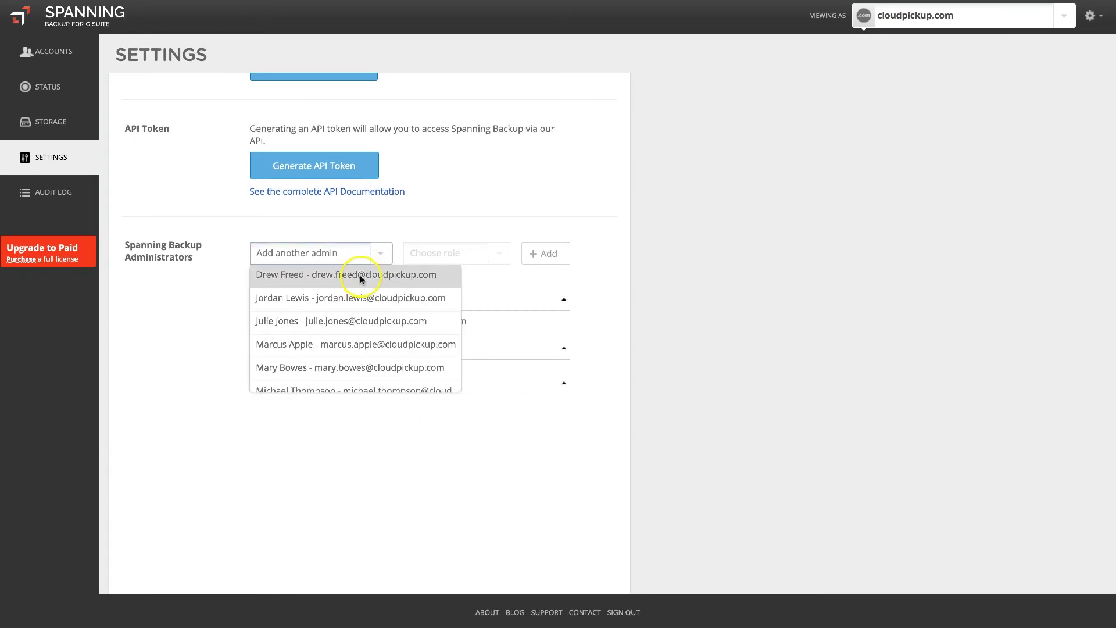
click(360, 274)
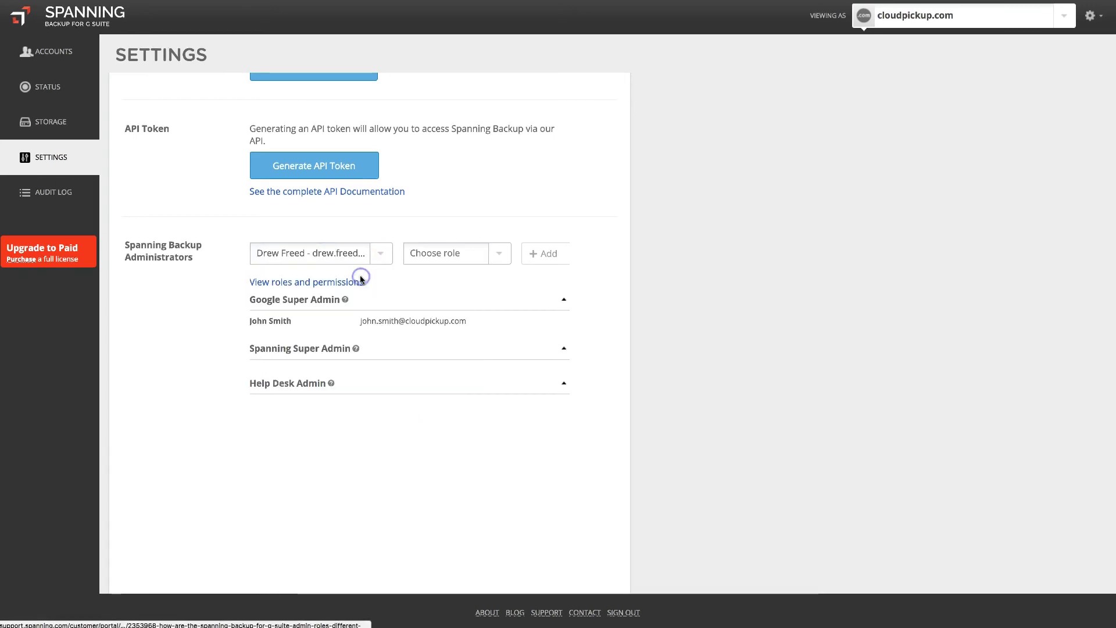
click(502, 257)
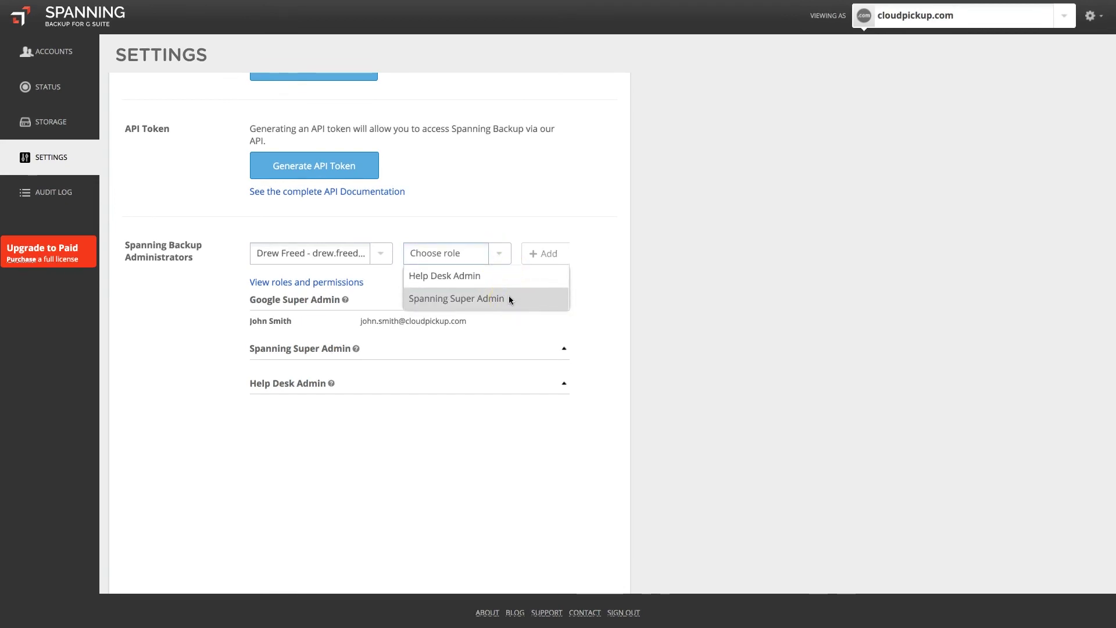
click(505, 276)
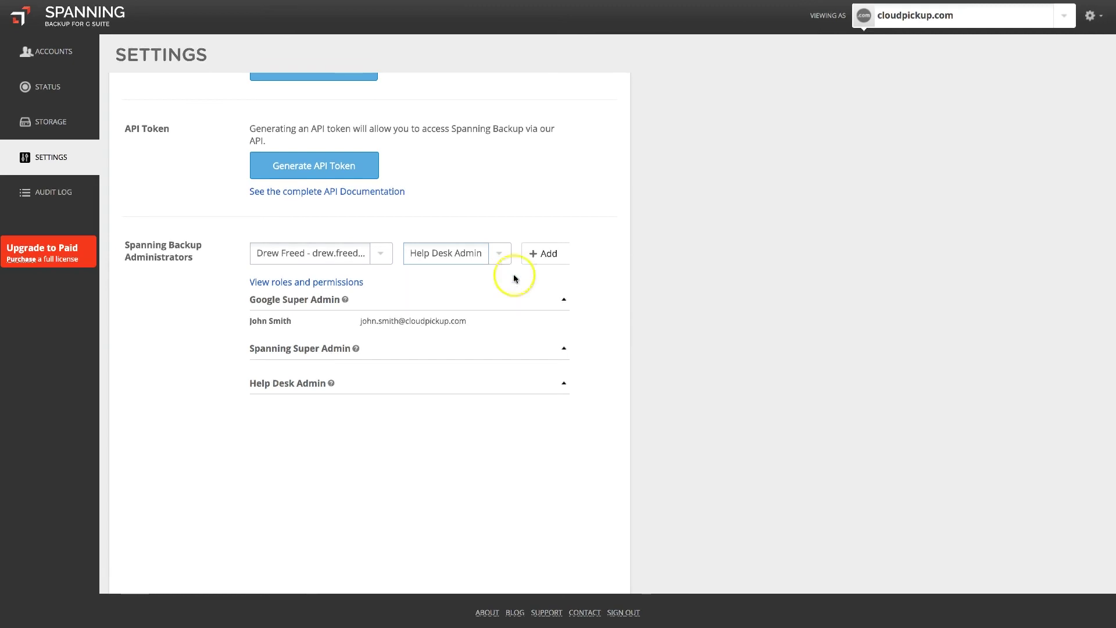
click(540, 263)
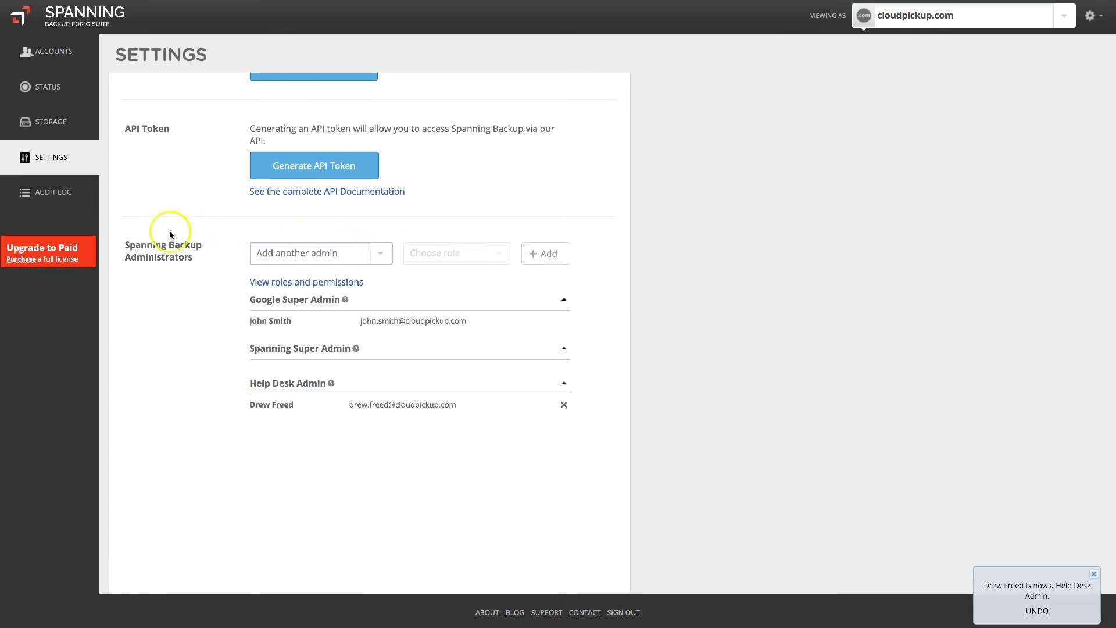
click(55, 198)
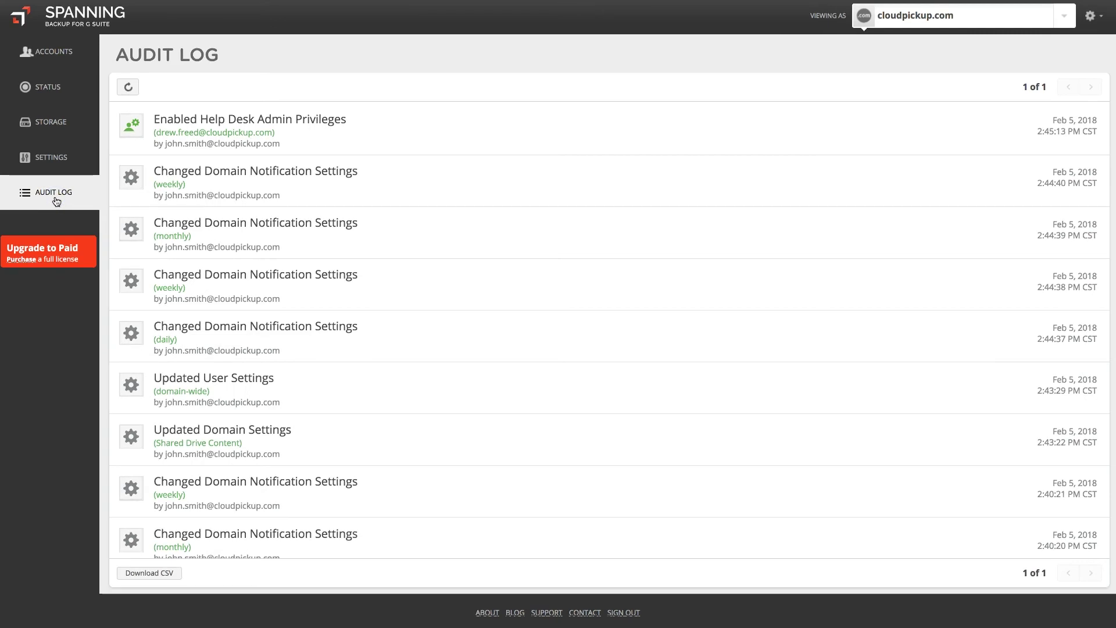
Expand the 'Enabled Help Desk Admin Privileges' and monthly 'Changed Domain Notification Settings' entries
click(400, 148)
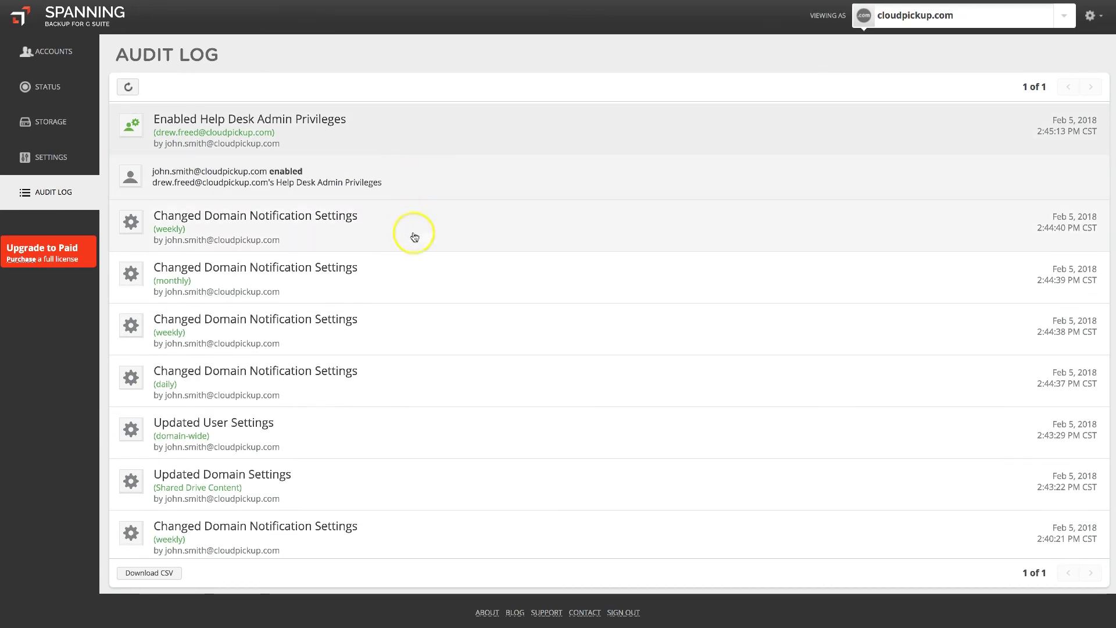
click(413, 280)
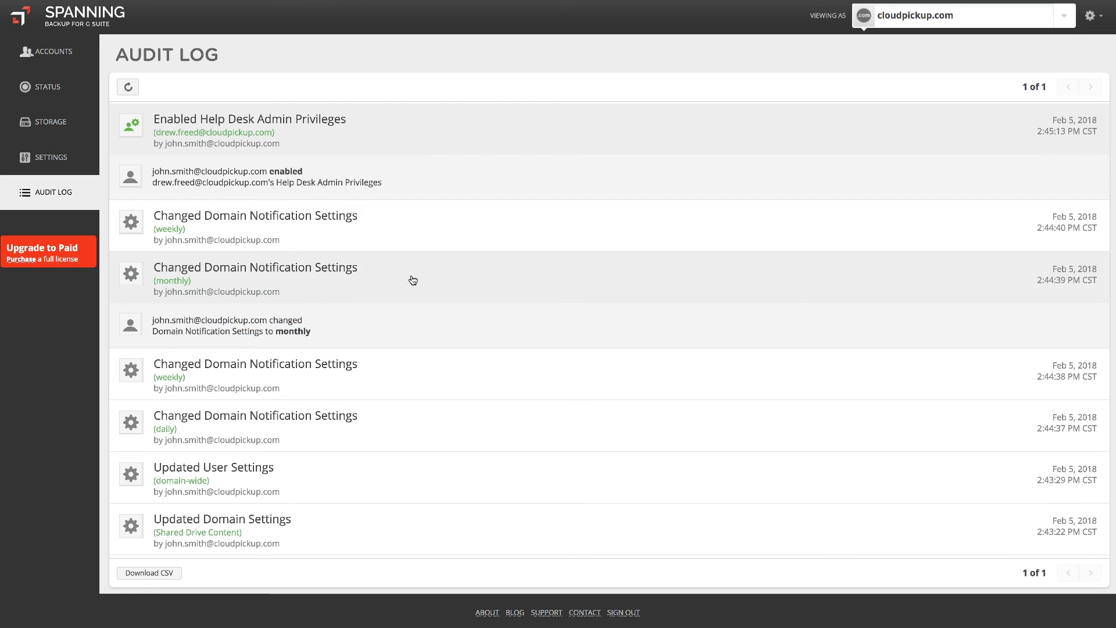